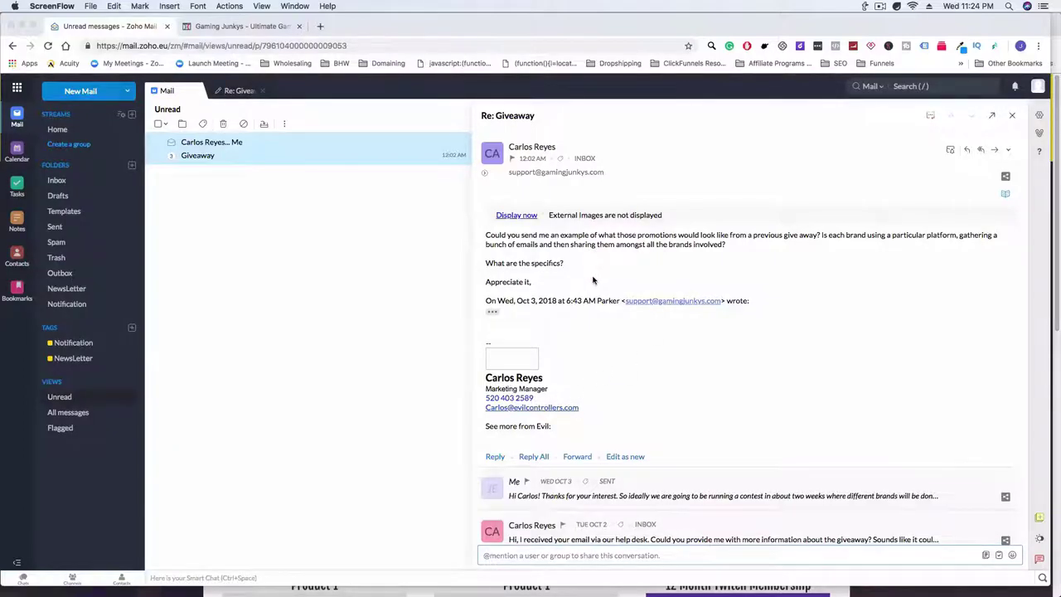
Step: Load the sponsor reply's images and expand your earlier 'Me' reply to reread its 'two weeks' wording
click(523, 226)
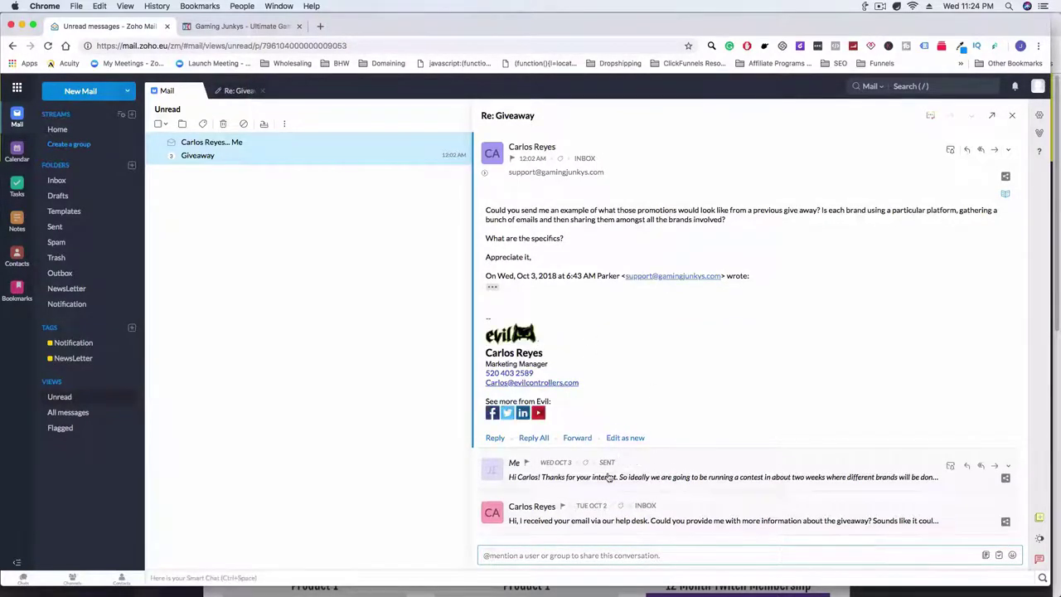
click(590, 490)
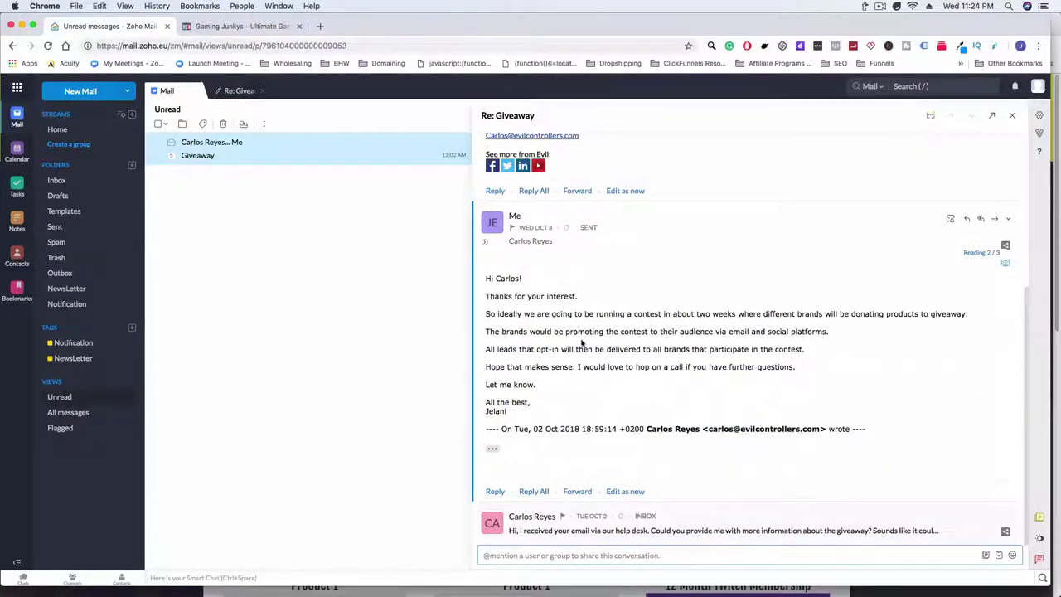
mouse_move(696, 313)
mouse_down()
mouse_move(608, 315)
mouse_move(763, 311)
mouse_up()
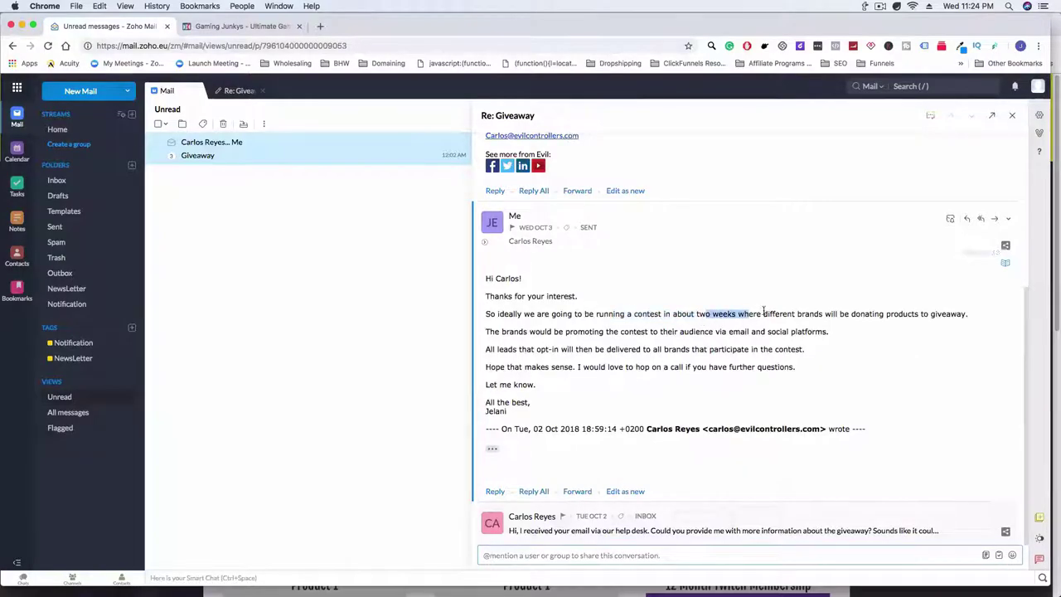
click(764, 312)
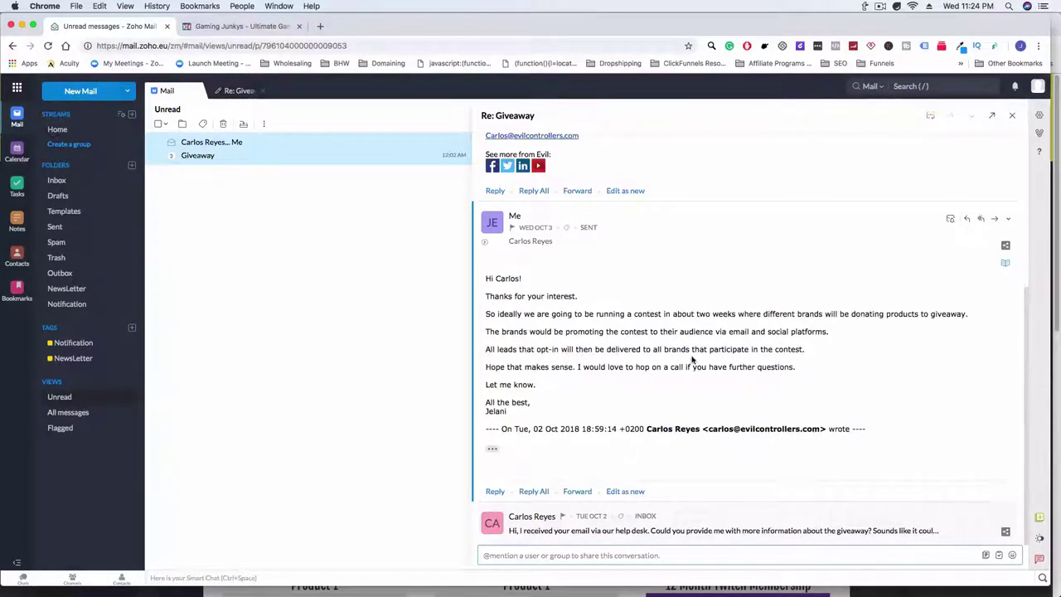
scroll(672, 362, up, 5)
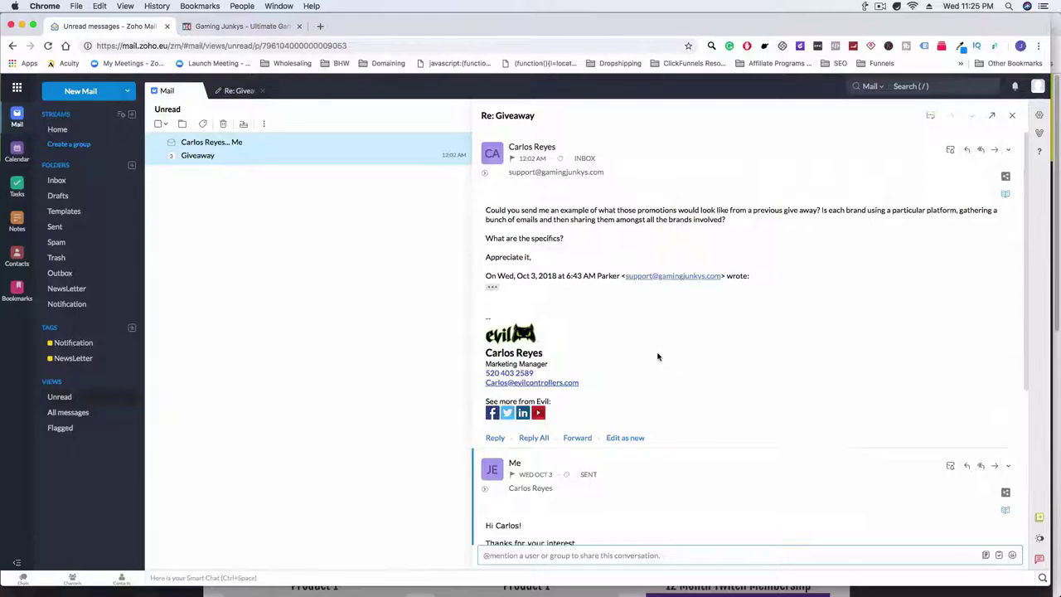
Step: Edit the Gaming Junkys page's FREE headline, then scroll down to the entry form
click(228, 26)
scroll(520, 398, up, 3)
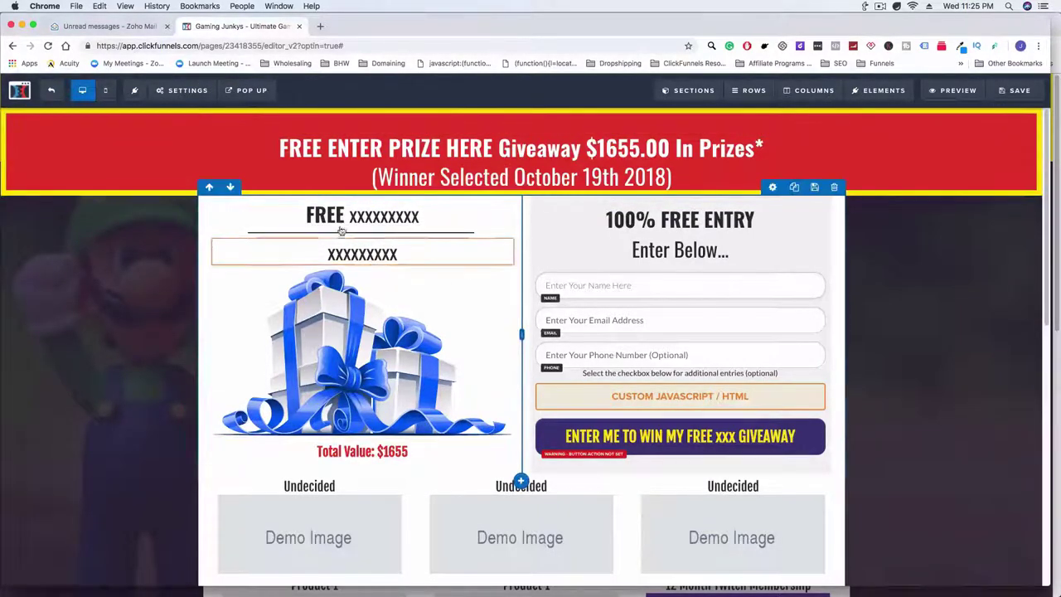
scroll(372, 311, down, 5)
scroll(372, 311, up, 5)
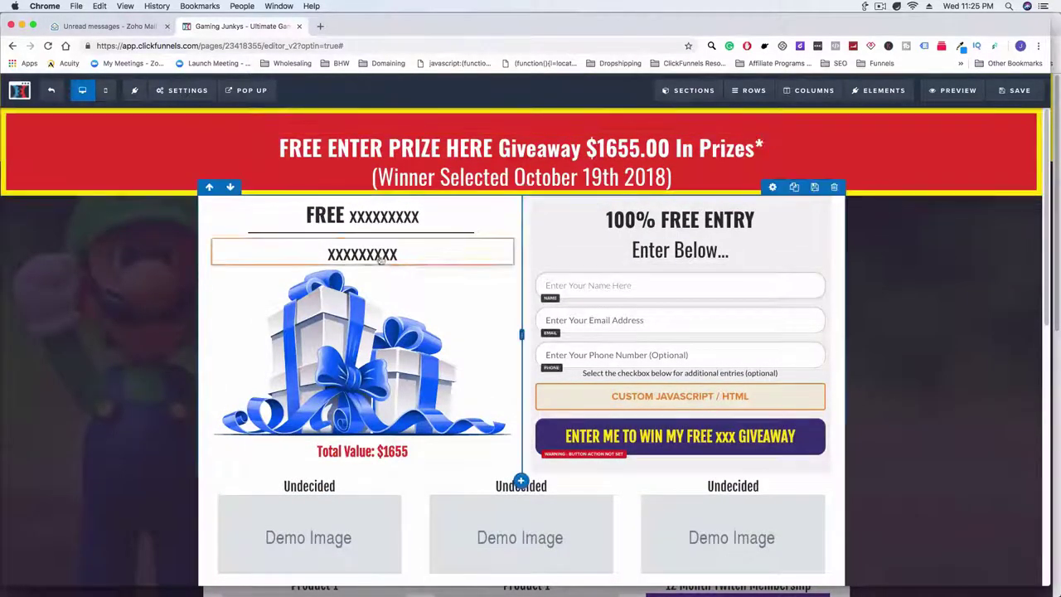
click(362, 216)
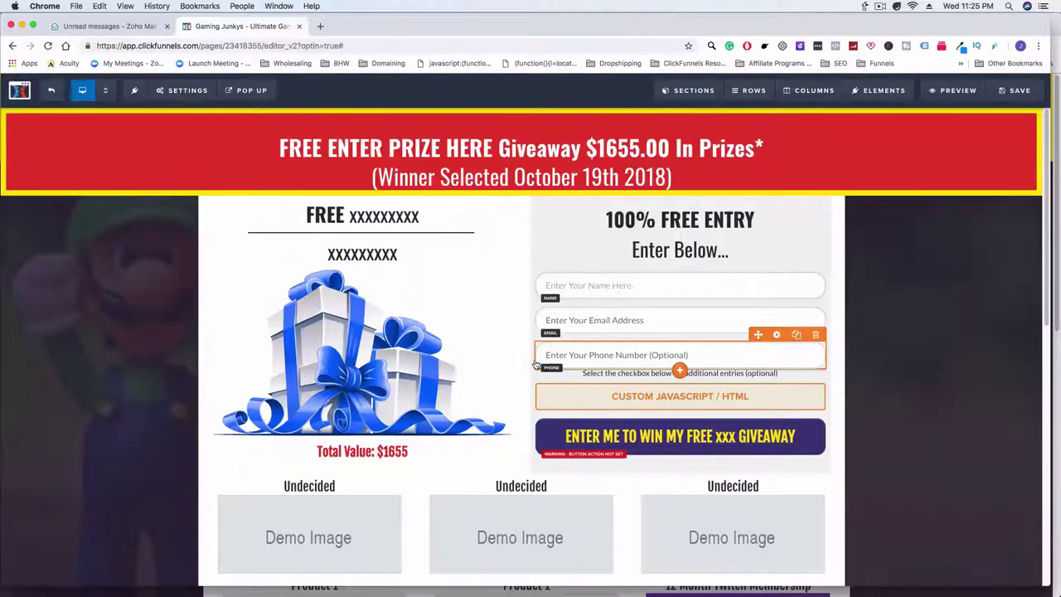
scroll(535, 360, down, 3)
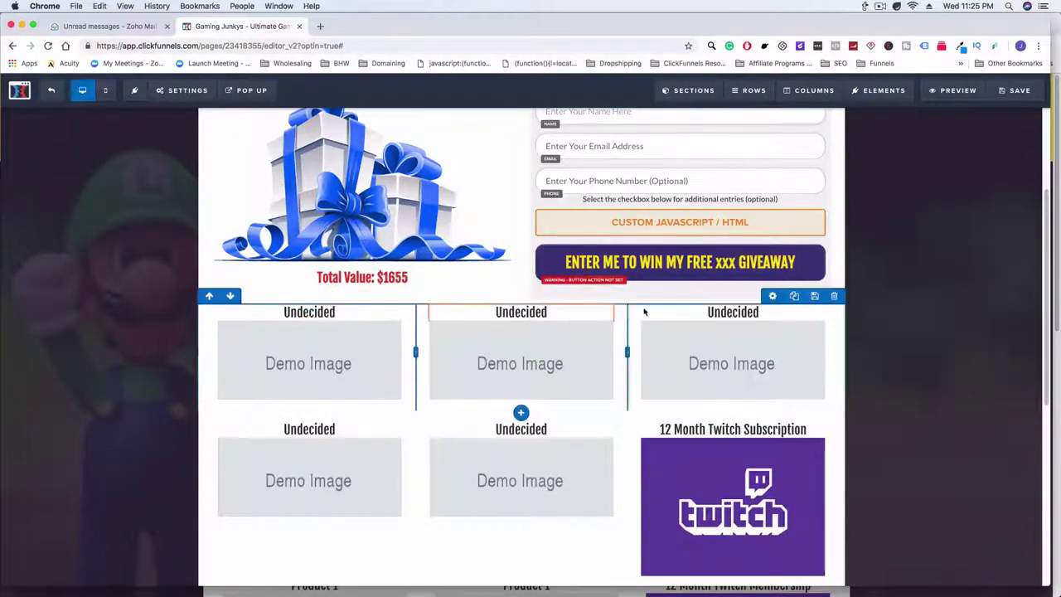
scroll(319, 396, down, 2)
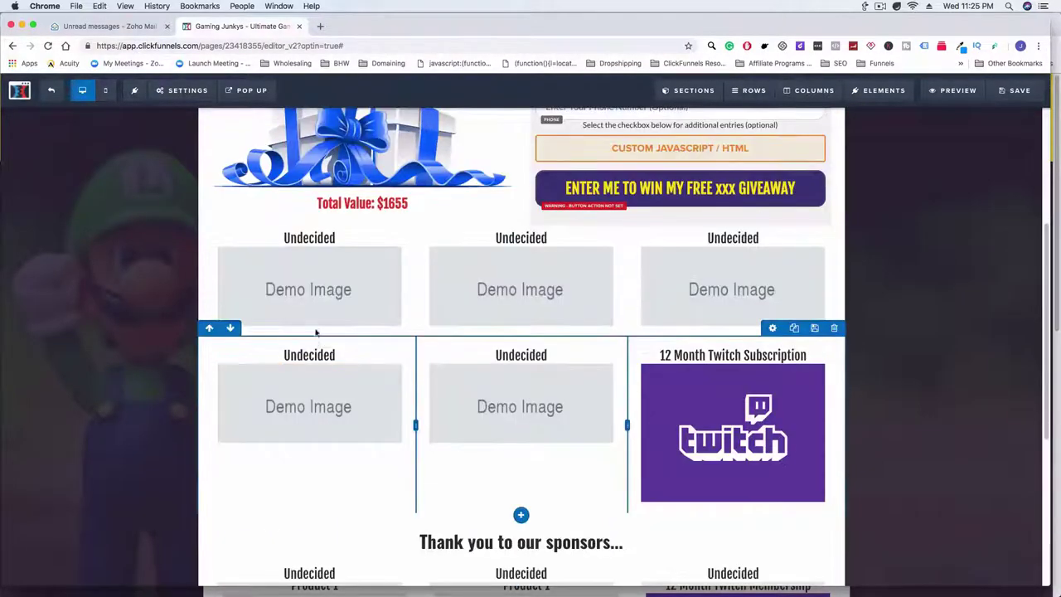
scroll(334, 389, down, 4)
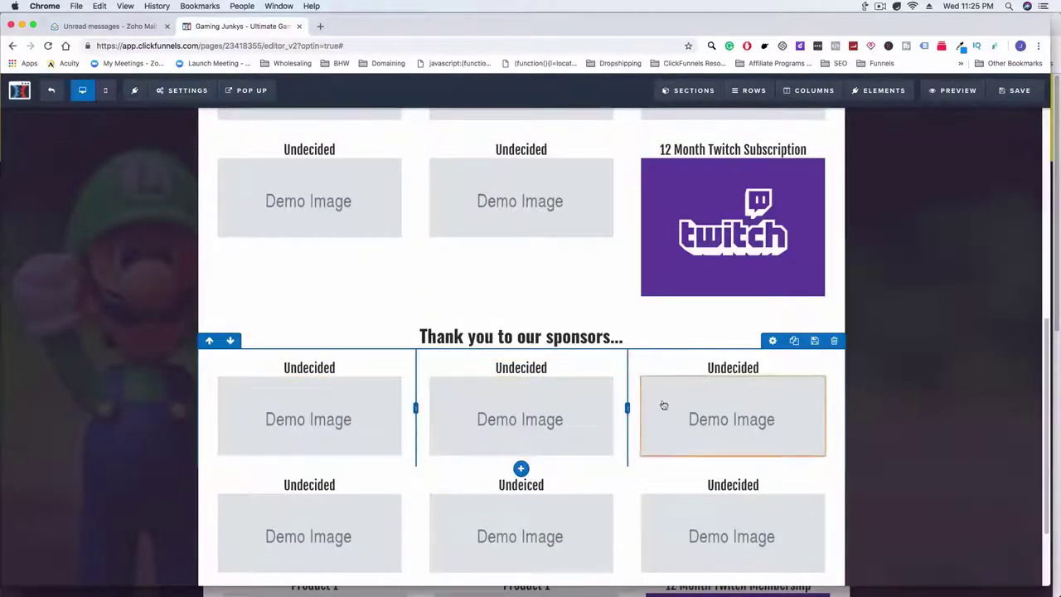
scroll(256, 399, down, 2)
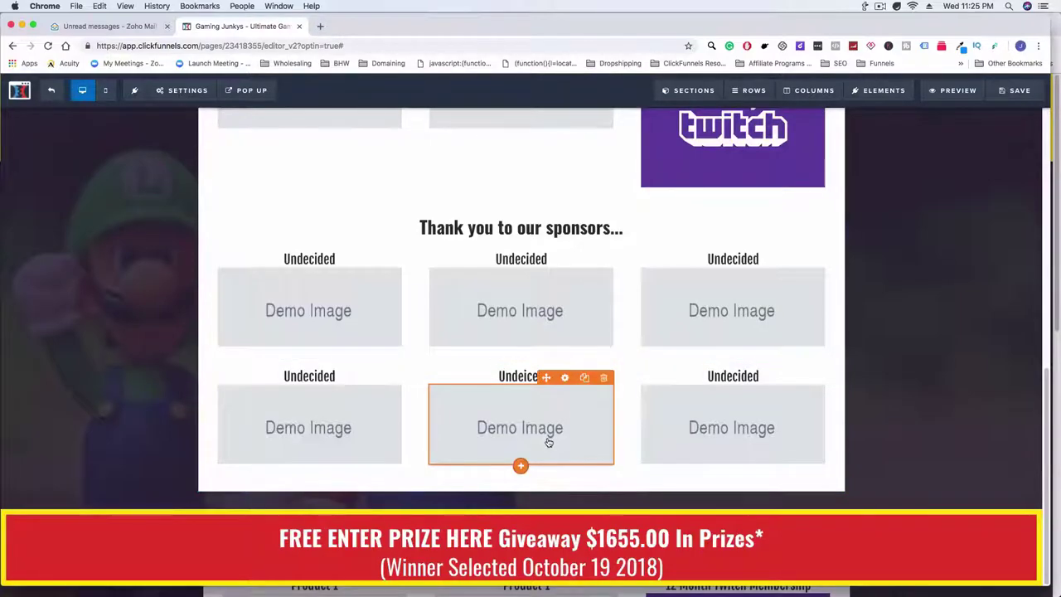
scroll(544, 396, up, 10)
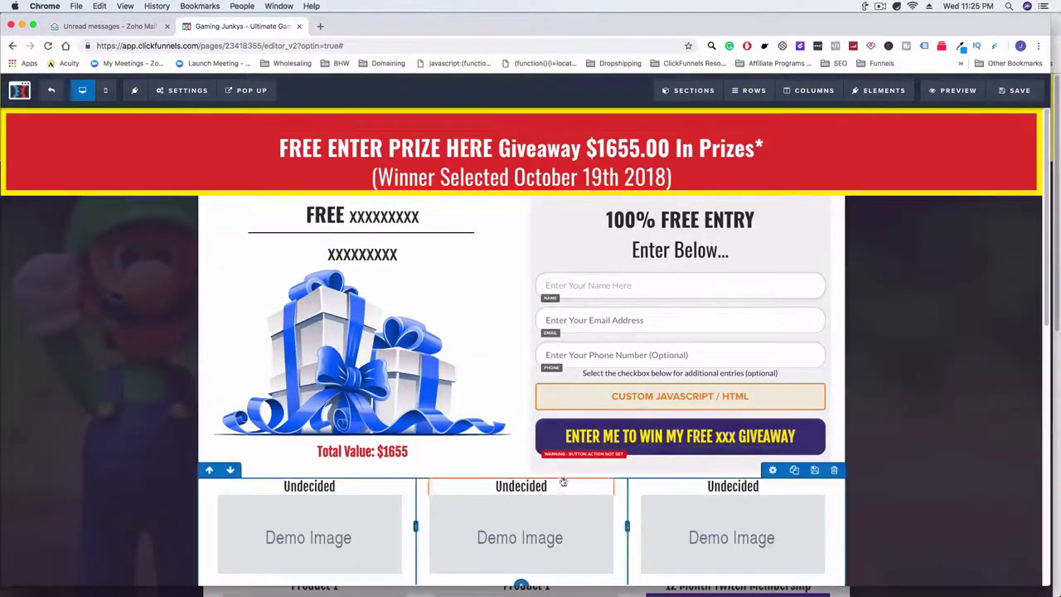
scroll(566, 476, down, 10)
scroll(570, 467, up, 6)
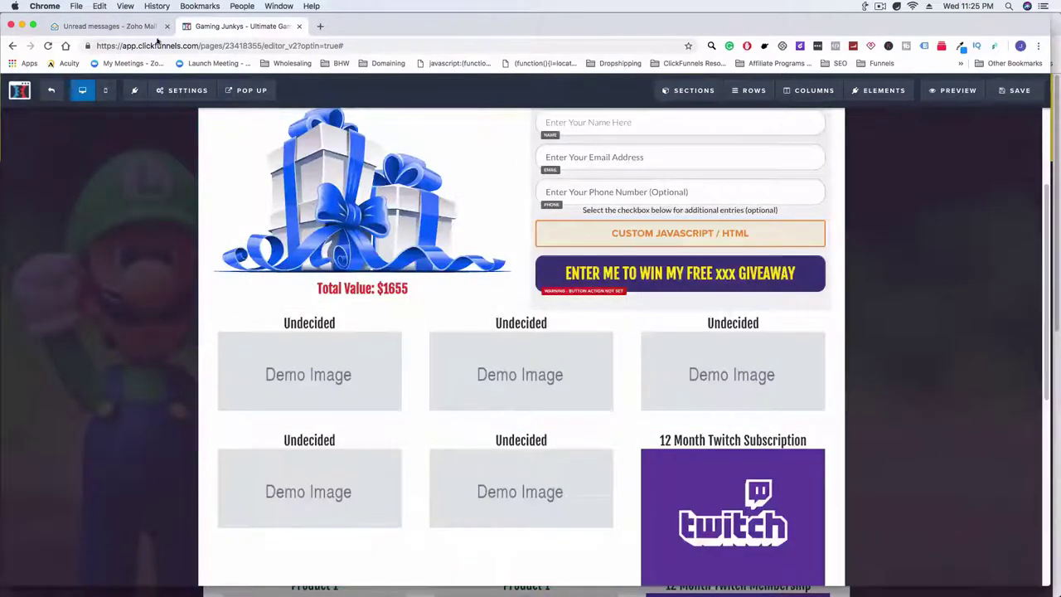
Step: Scroll through the recent posts on the Evil Controllers Facebook page
click(114, 30)
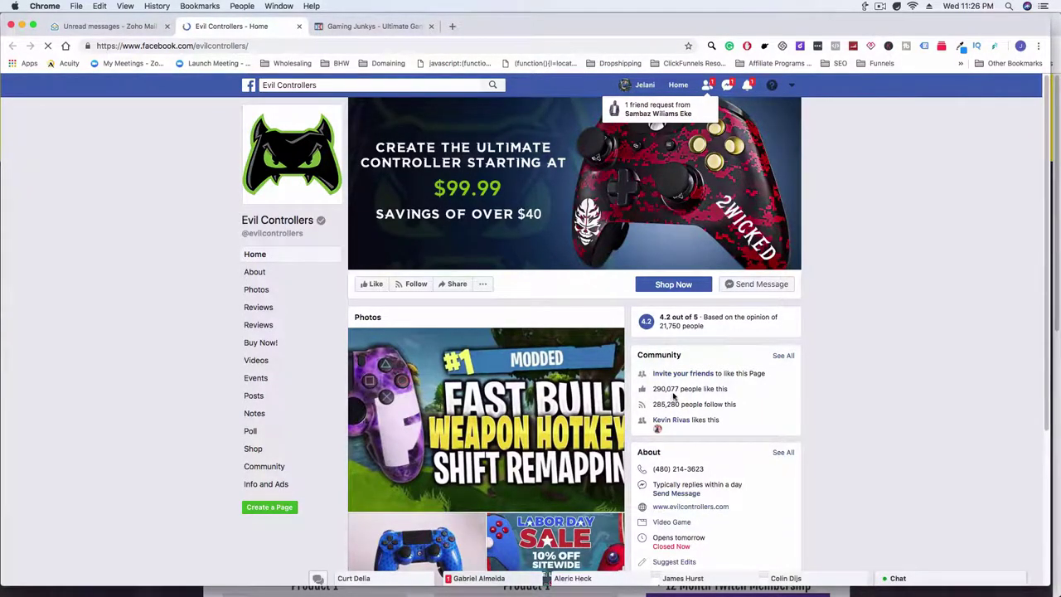
scroll(673, 396, down, 3)
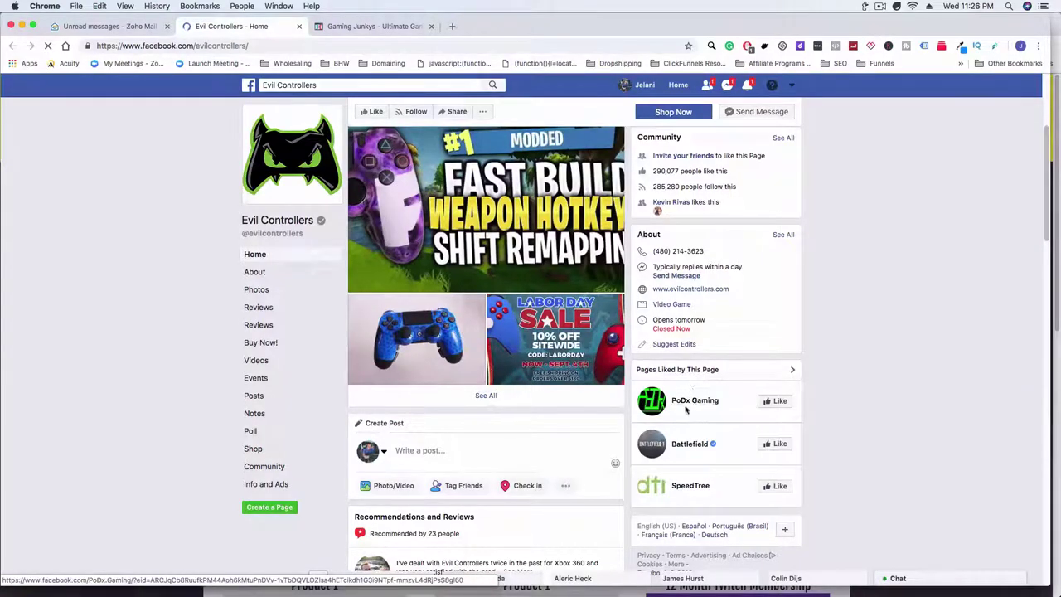
scroll(685, 408, down, 3)
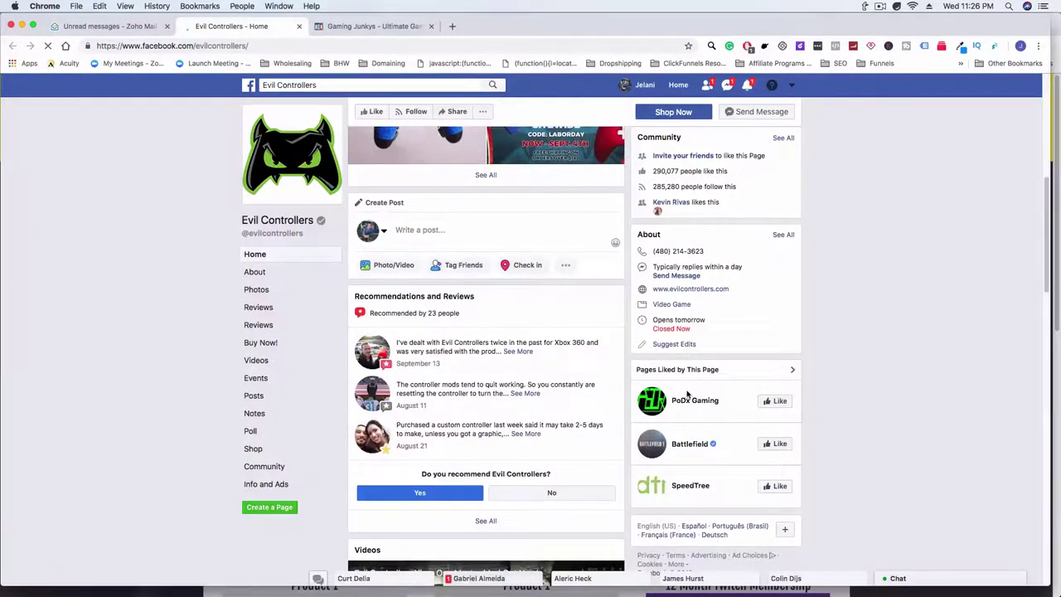
scroll(687, 397, down, 3)
scroll(589, 399, down, 5)
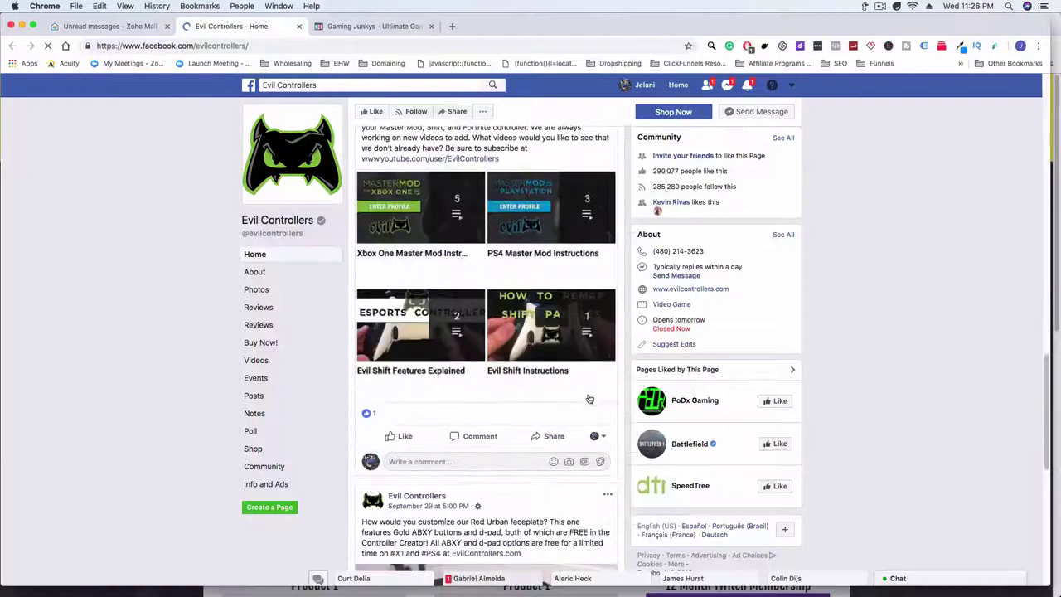
scroll(589, 399, down, 5)
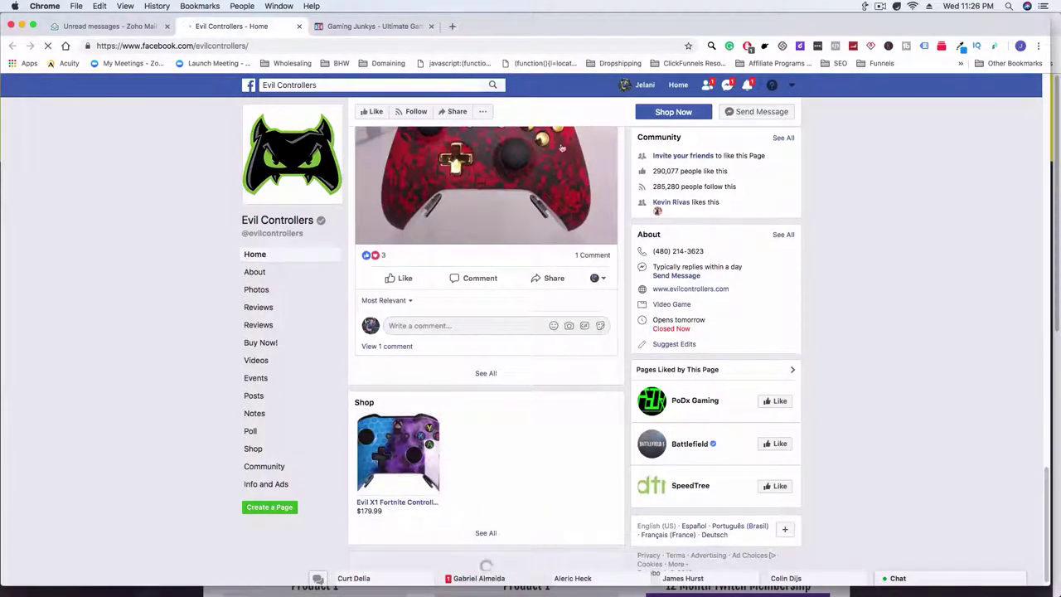
scroll(561, 148, up, 6)
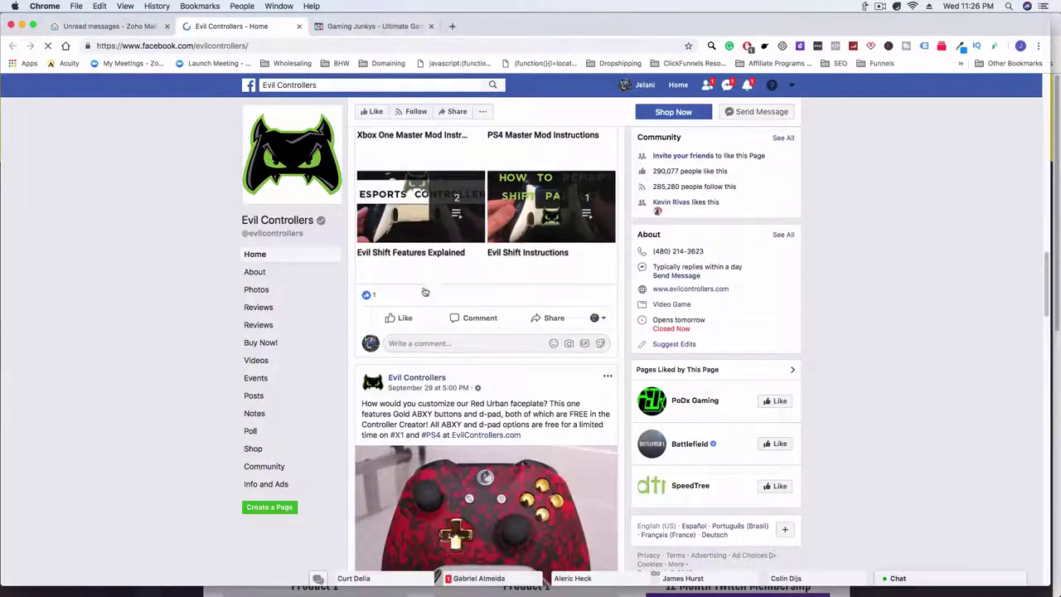
Step: Scroll further down the feed, come back up to Reviews and Videos, and open their Twitter profile
scroll(476, 357, down, 8)
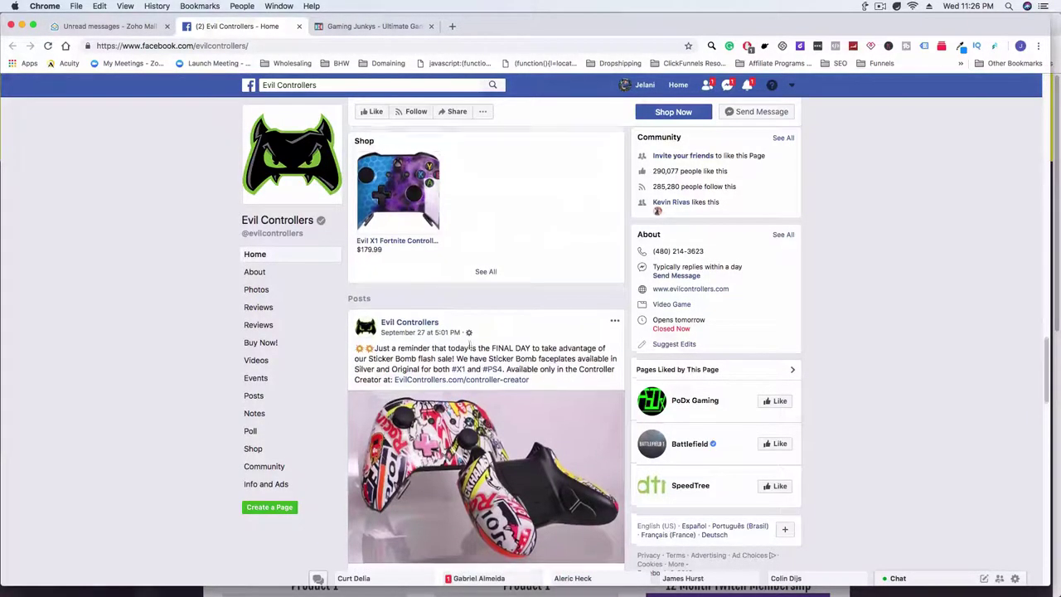
scroll(363, 304, down, 5)
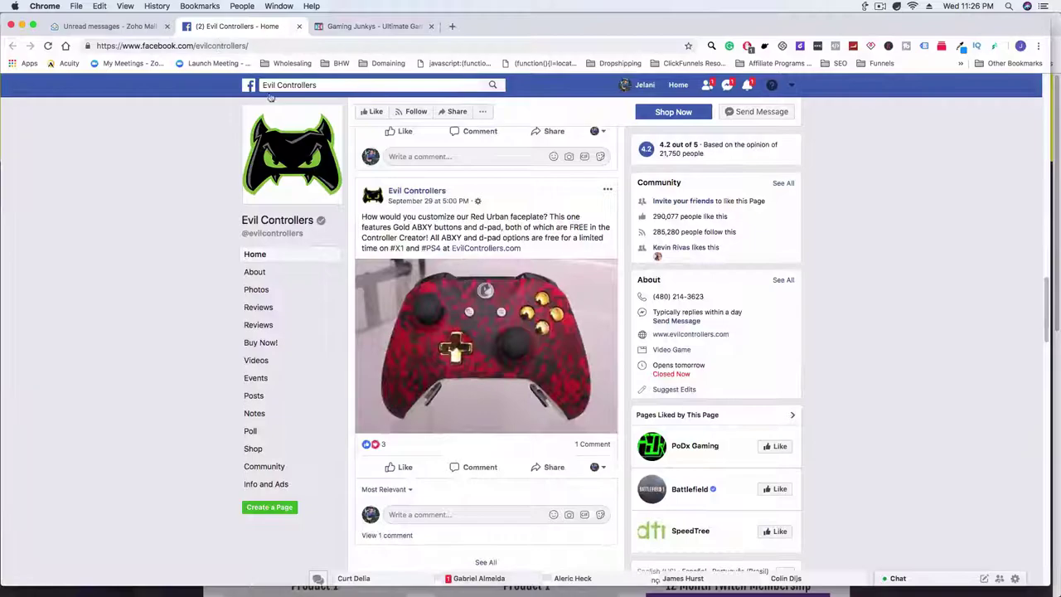
scroll(424, 196, down, 4)
scroll(424, 196, down, 10)
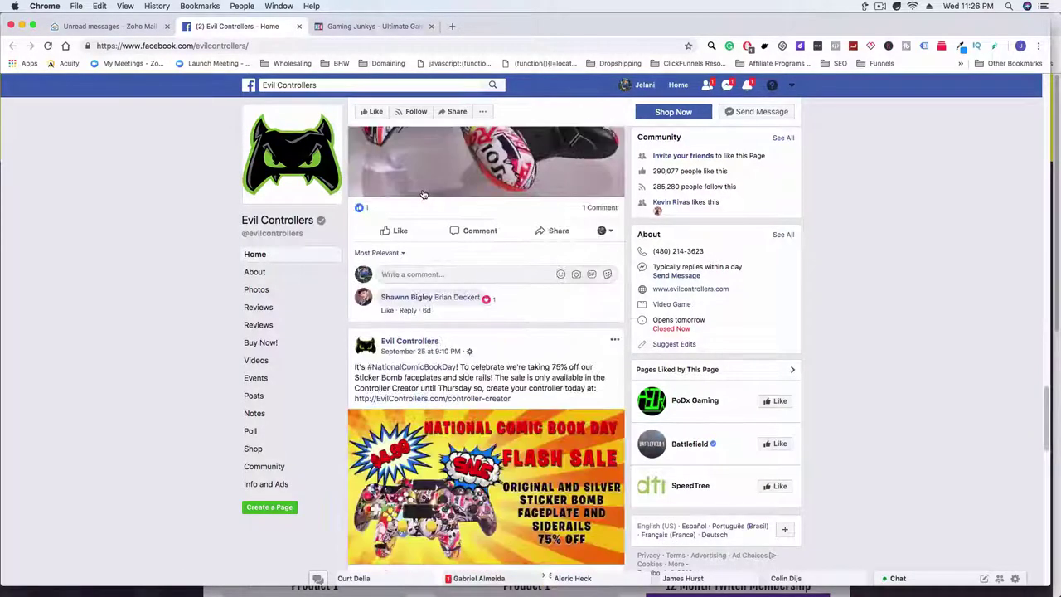
scroll(421, 192, down, 6)
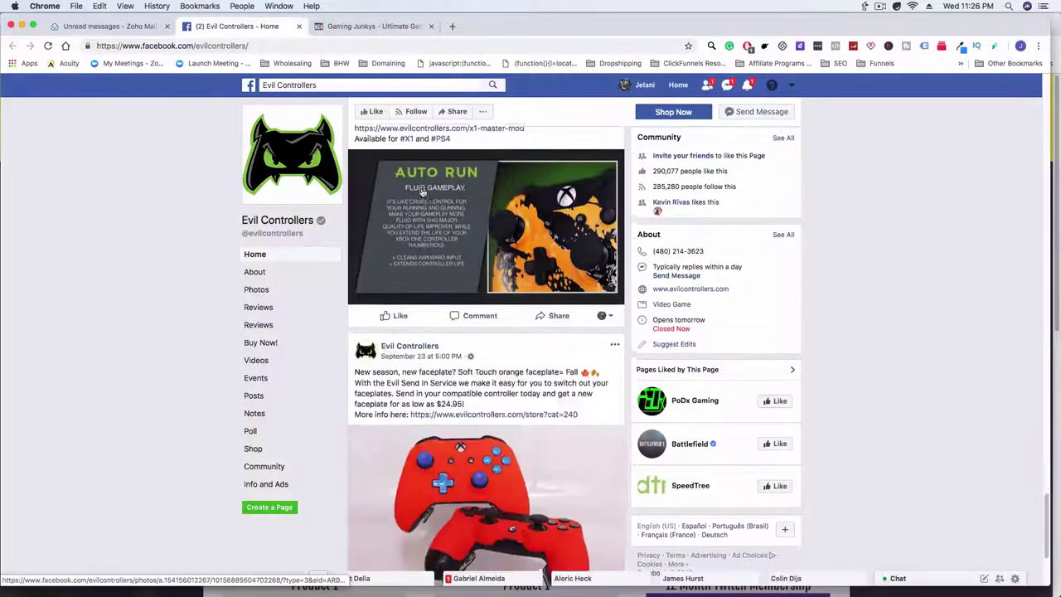
scroll(422, 192, down, 8)
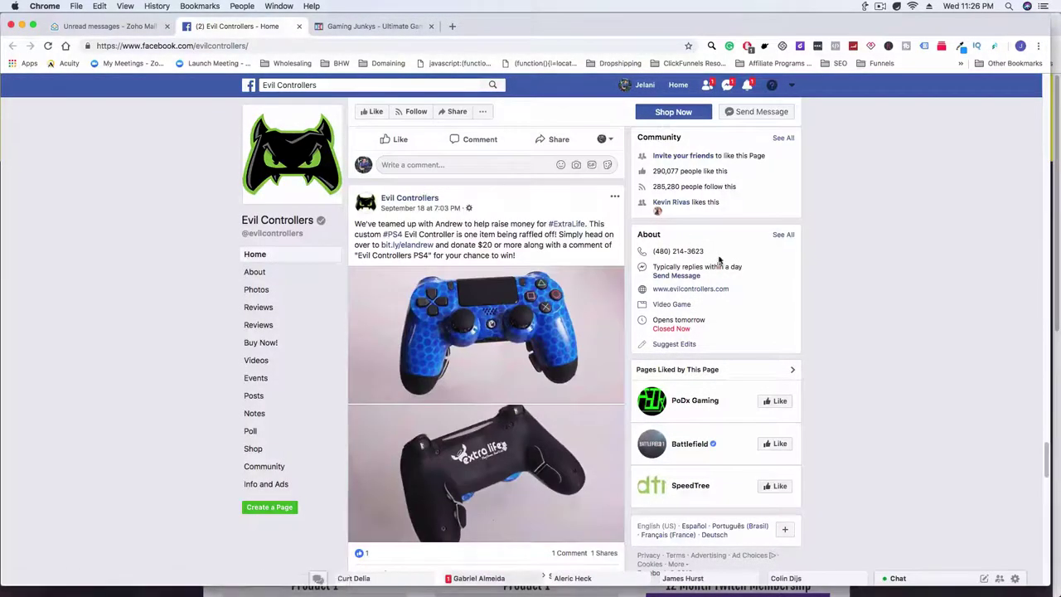
scroll(481, 305, down, 3)
scroll(481, 305, down, 6)
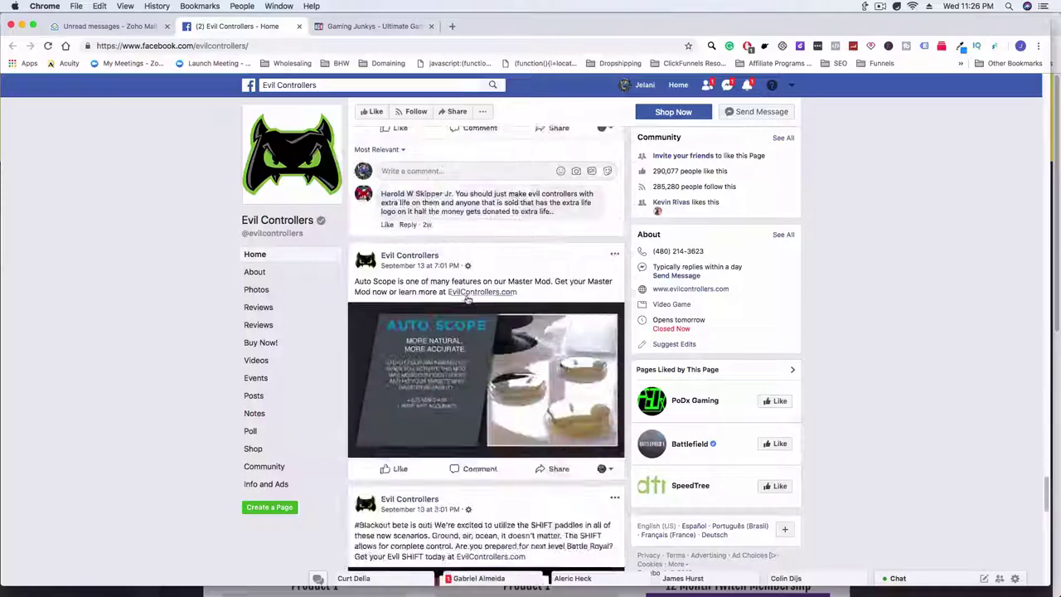
scroll(419, 295, up, 10)
scroll(418, 295, up, 15)
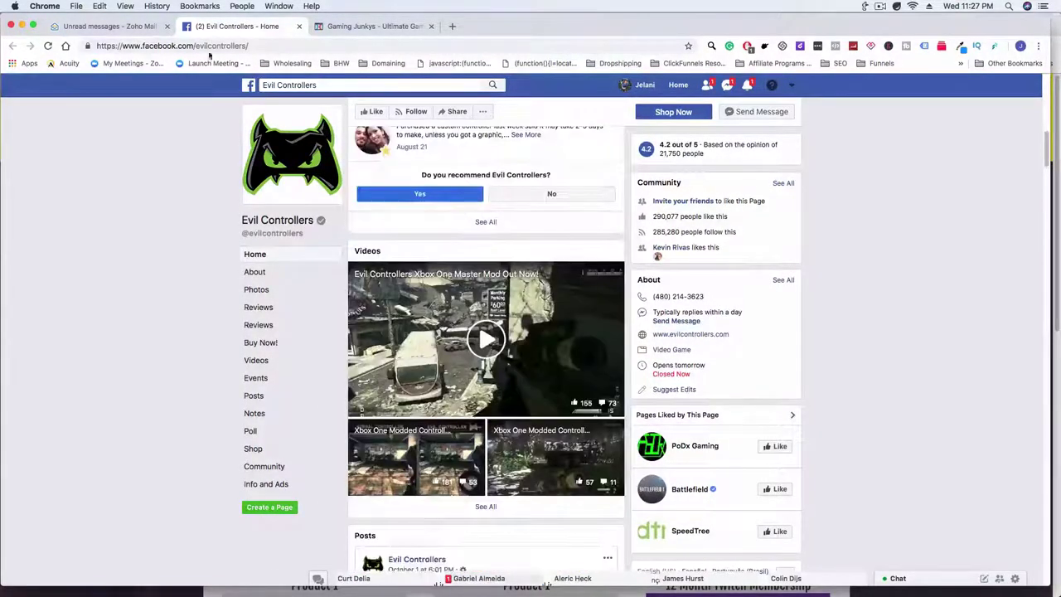
click(108, 25)
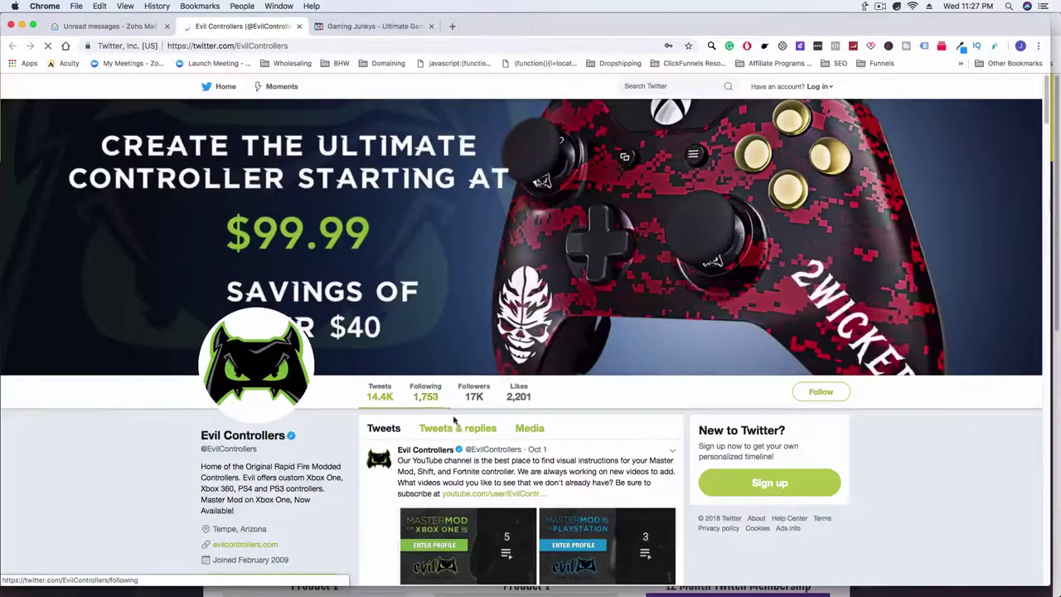
Step: Scroll the Evil Controllers Twitter profile down to its tweets, then return to the giveaway editor
scroll(324, 350, down, 5)
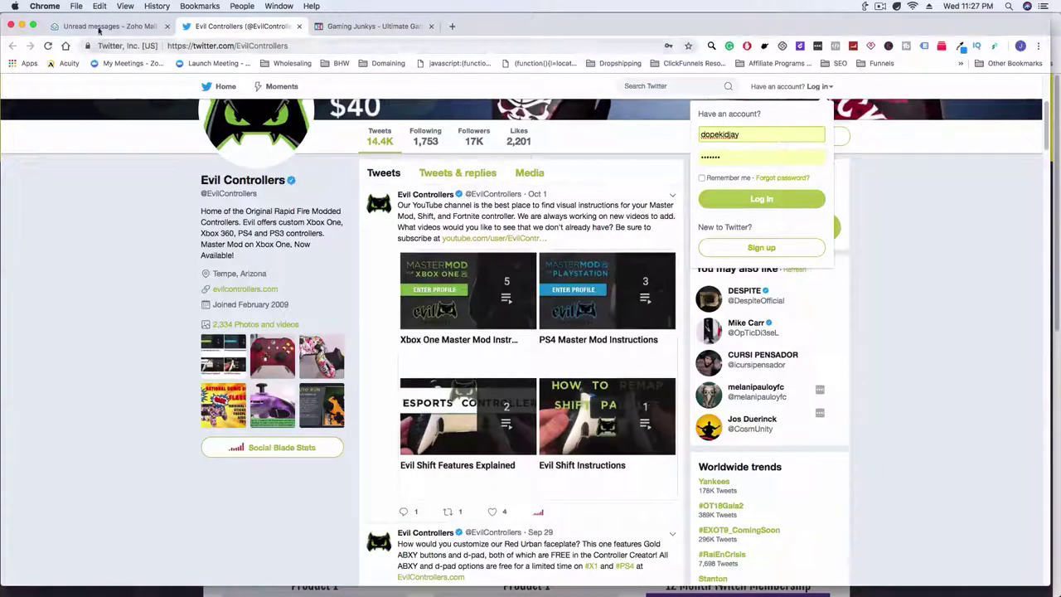
click(107, 25)
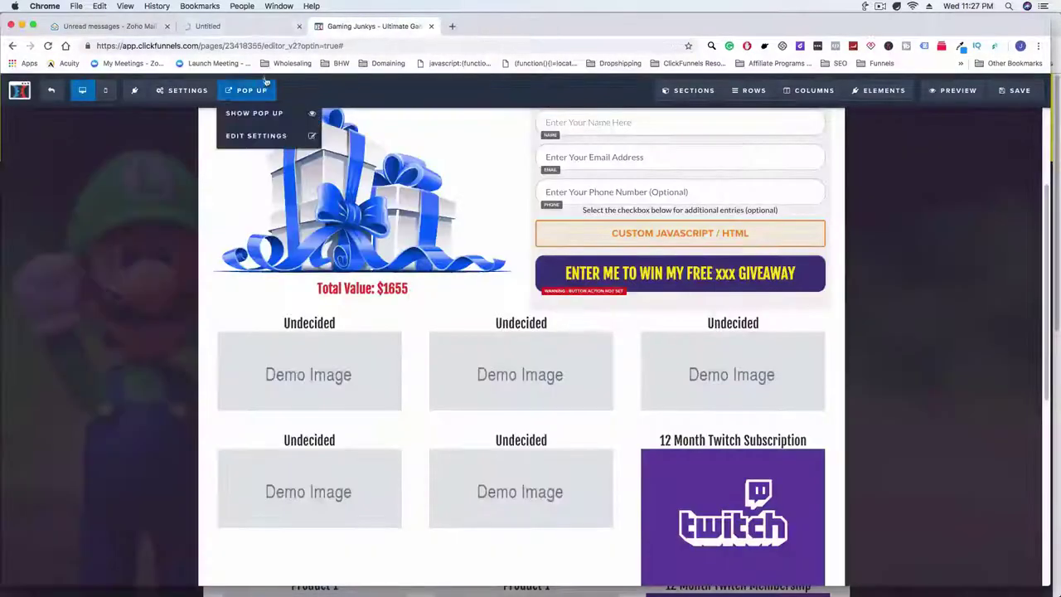
Step: Close the Twitter tab, skim the EvilControllers YouTube Videos page, then close the YouTube tab
click(255, 32)
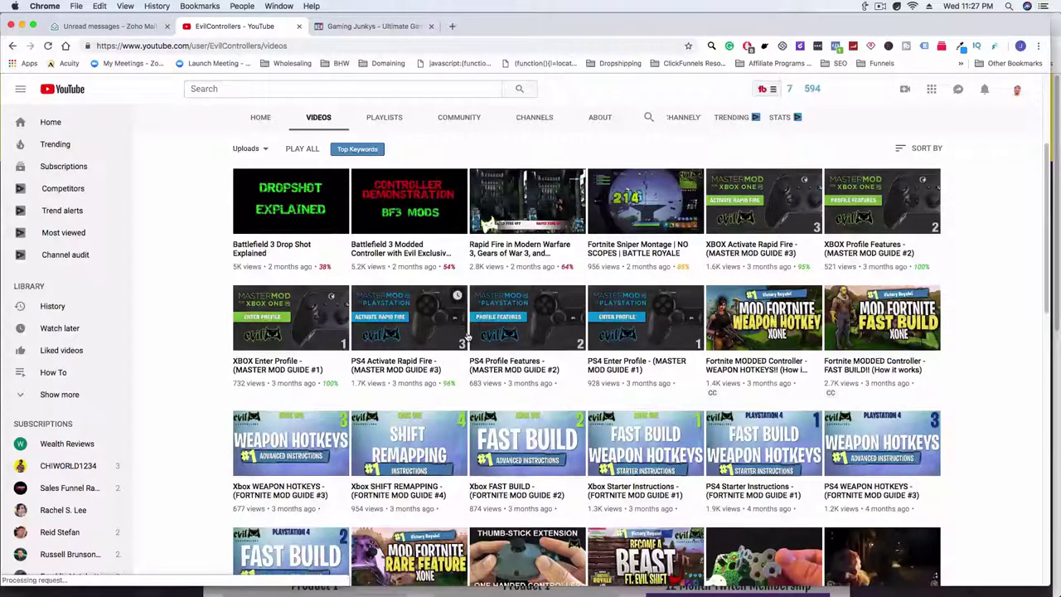
scroll(467, 335, down, 2)
scroll(467, 335, up, 5)
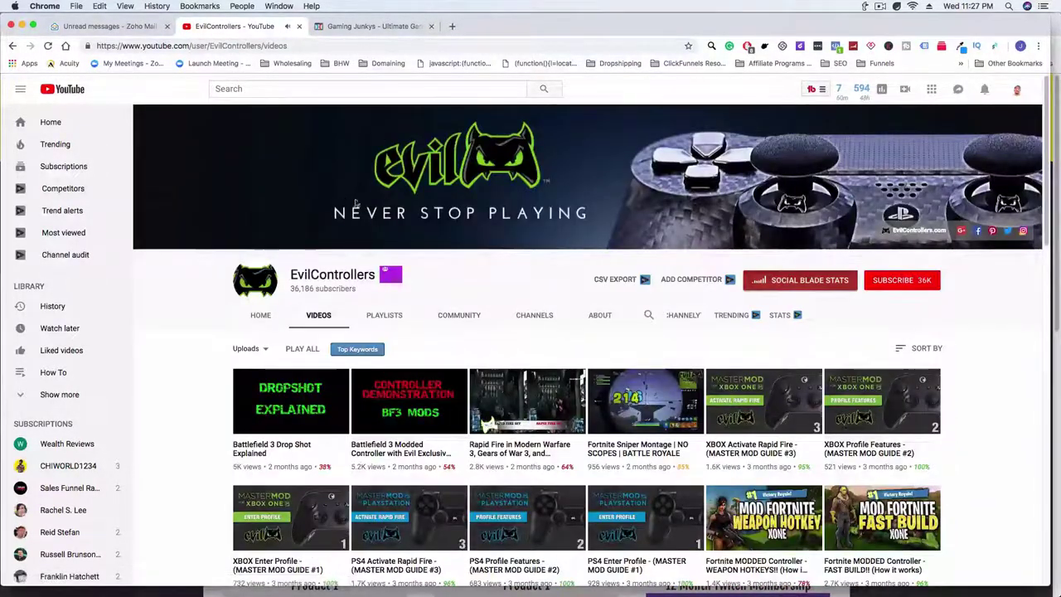
click(299, 26)
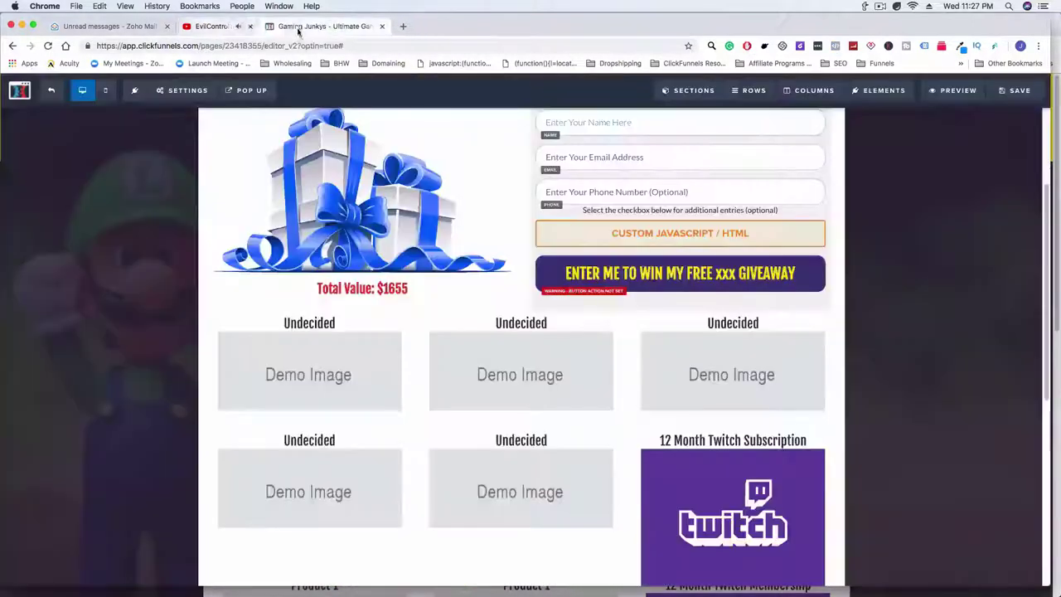
Step: Switch back to the Zoho Mail tab holding the Re: Giveaway thread
click(125, 26)
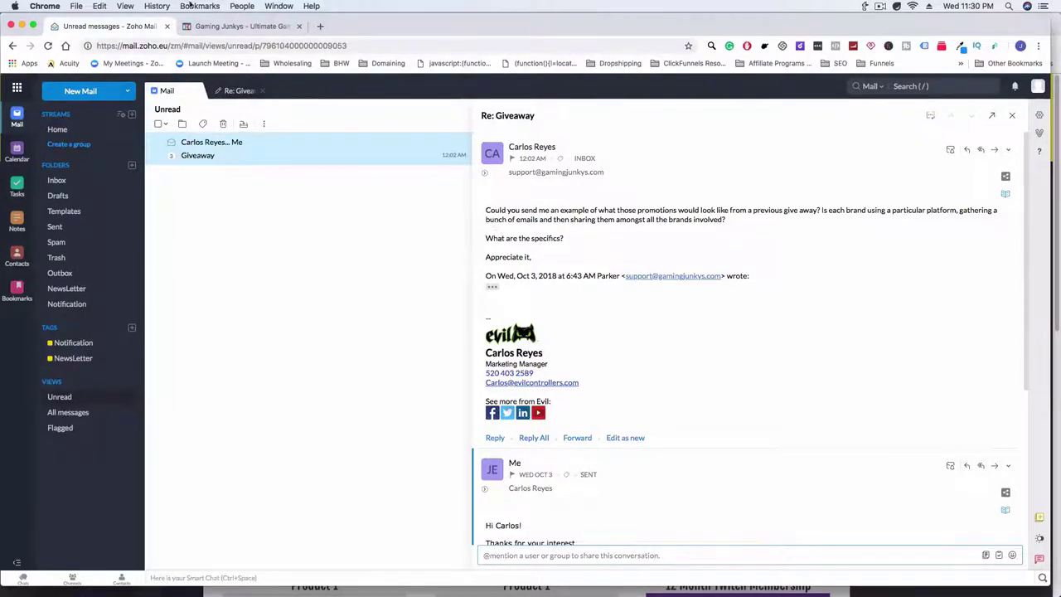
click(208, 30)
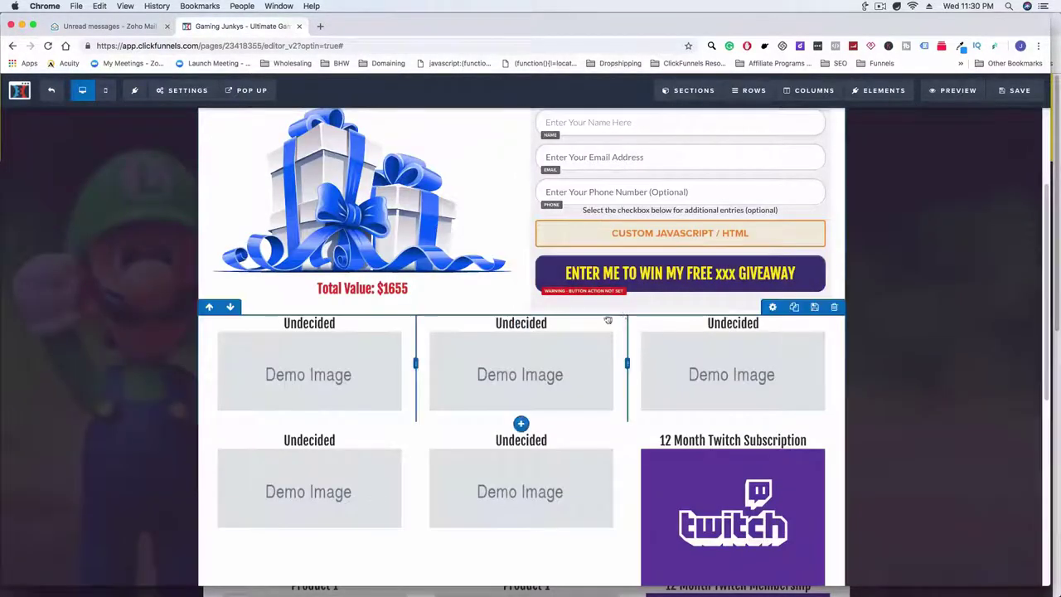
scroll(607, 354, up, 5)
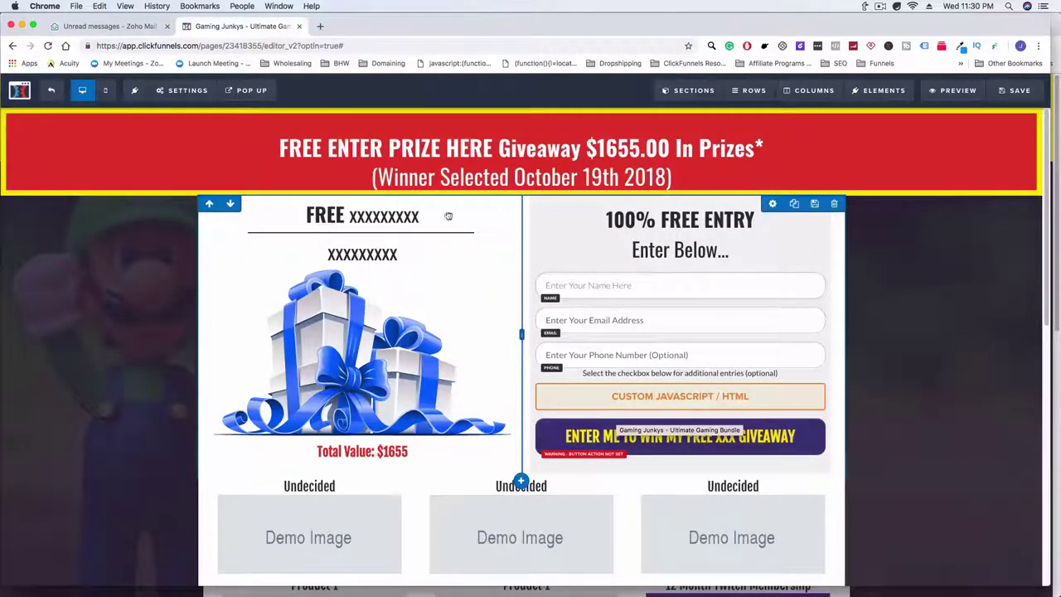
scroll(308, 448, down, 6)
scroll(308, 439, up, 6)
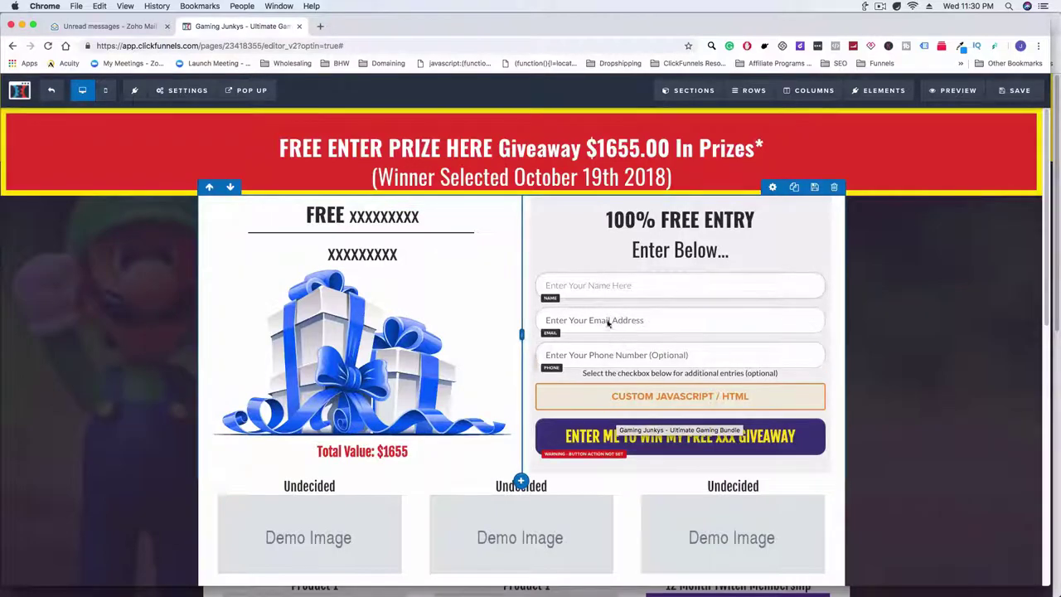
click(93, 27)
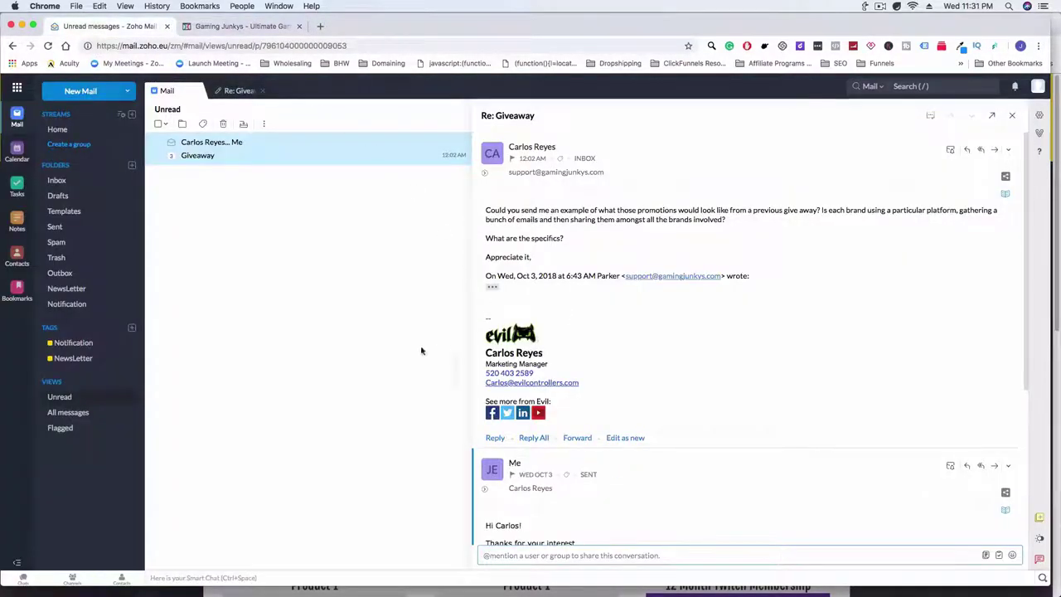